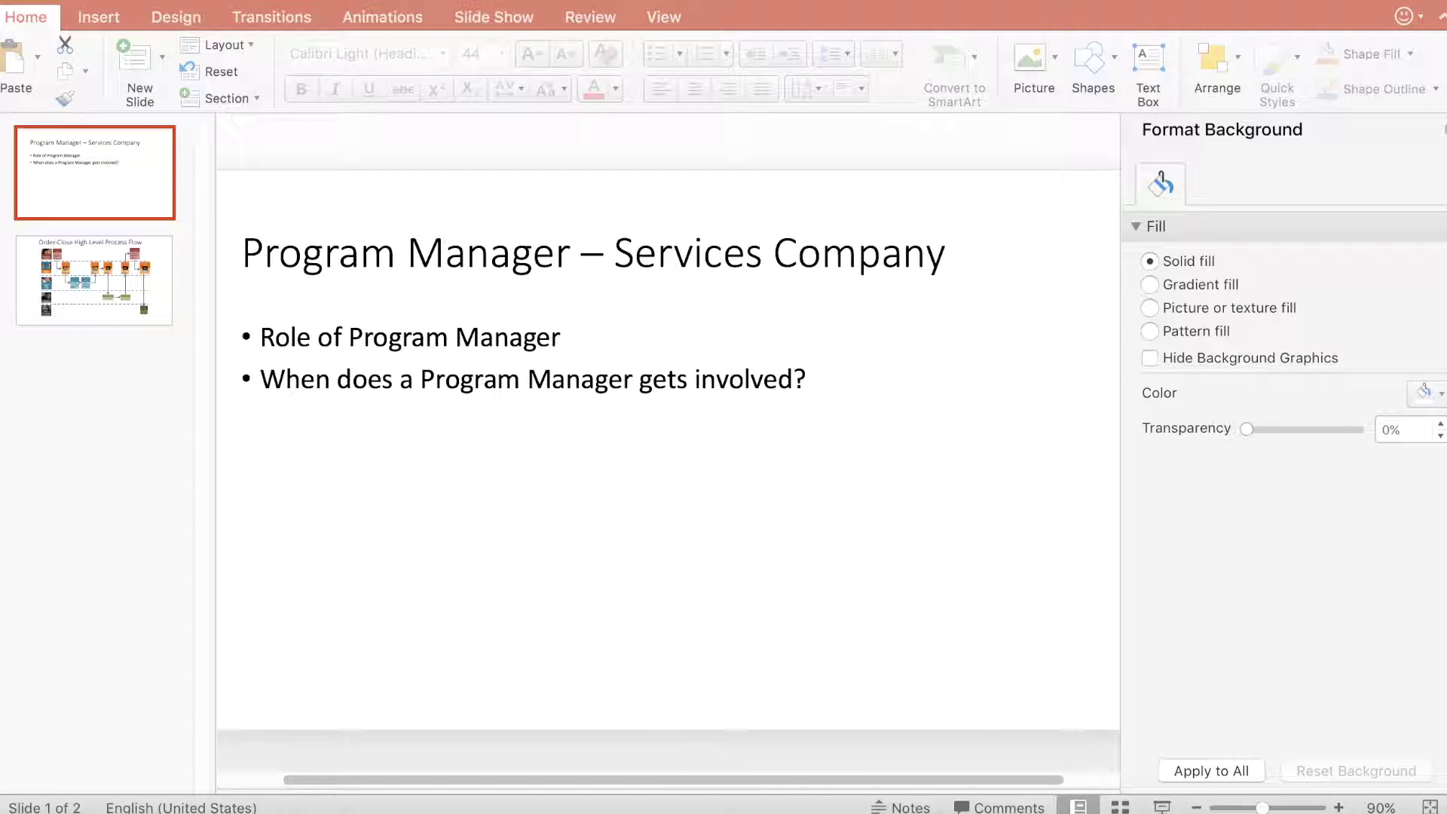
# - Bring OneNote's Project Life-Cycle page forward, highlight Customer and Sales, and place the cursor after Sales
pyautogui.click(750, 811)
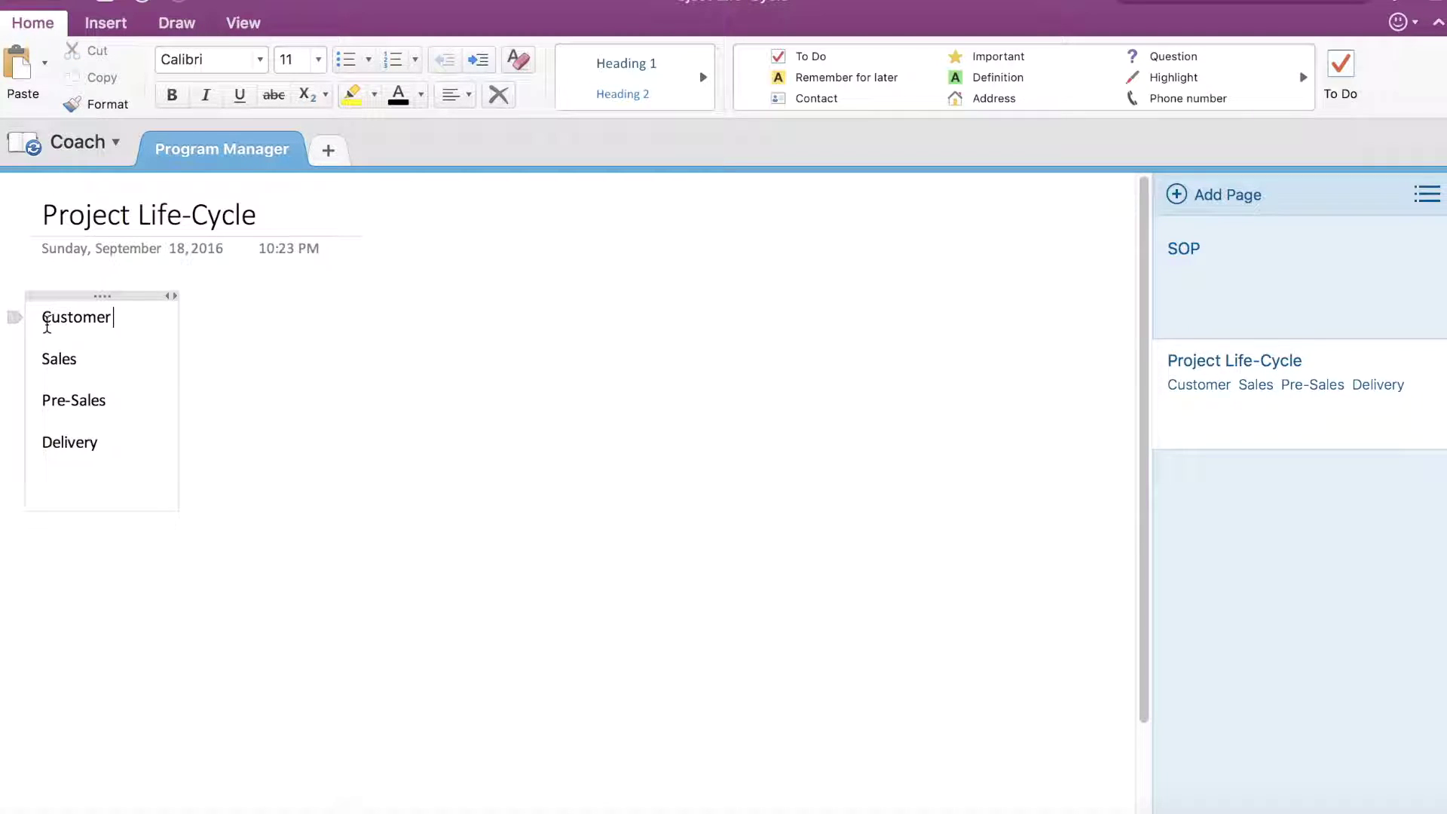
pyautogui.moveTo(39, 317); pyautogui.dragTo(149, 311)
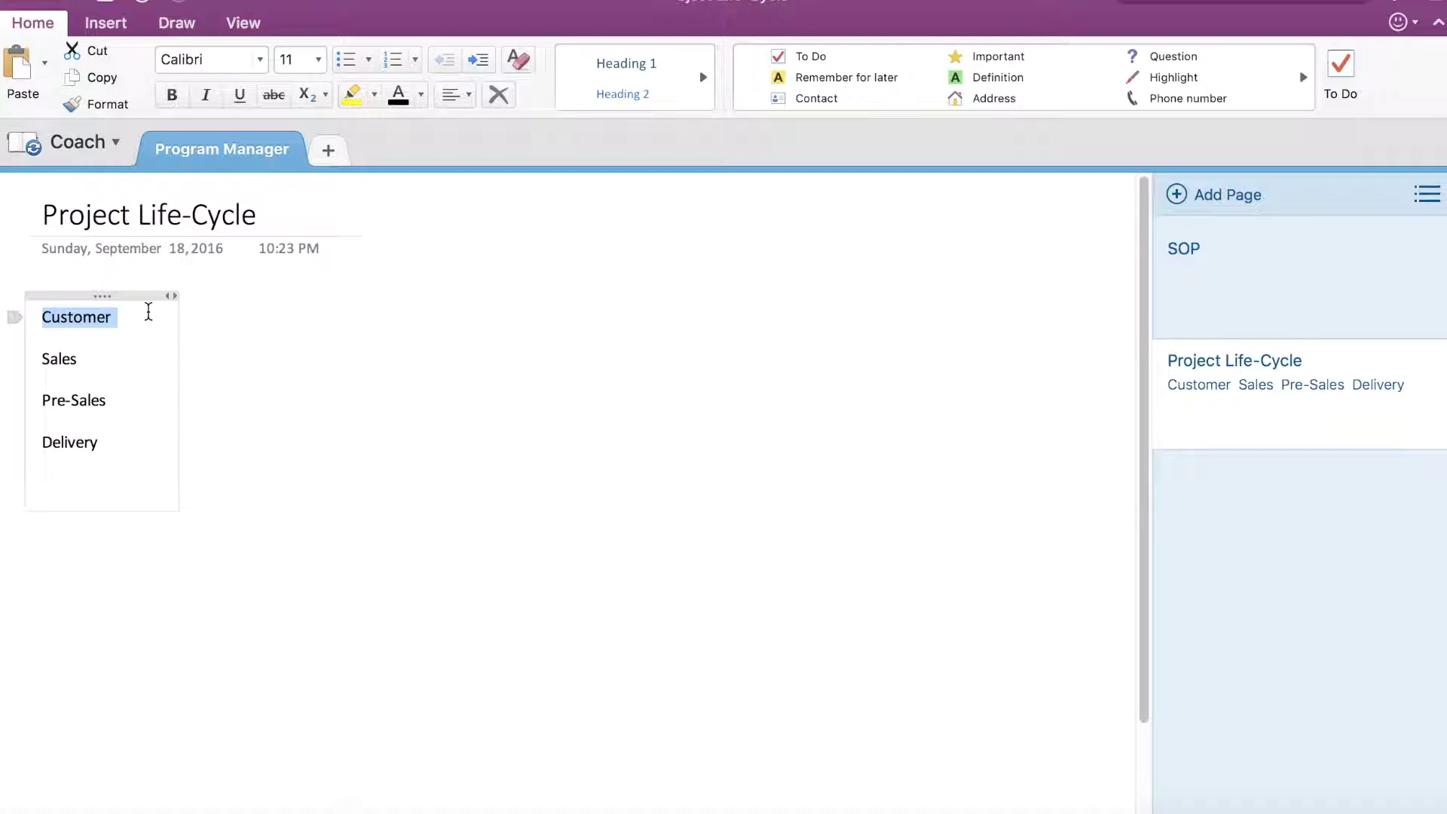
pyautogui.moveTo(101, 359); pyautogui.dragTo(39, 353)
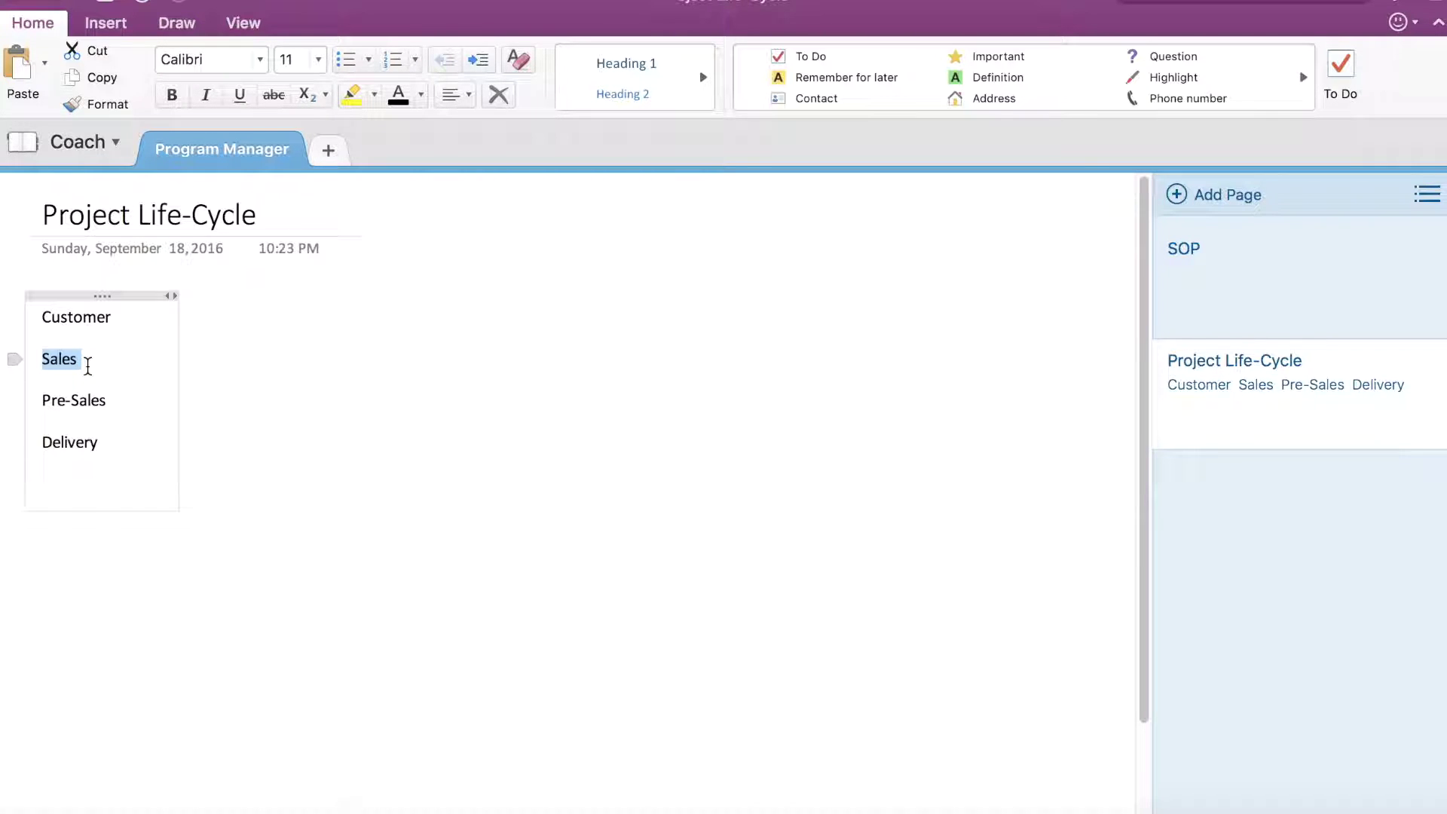
pyautogui.click(88, 362)
pyautogui.moveTo(89, 362); pyautogui.dragTo(140, 318)
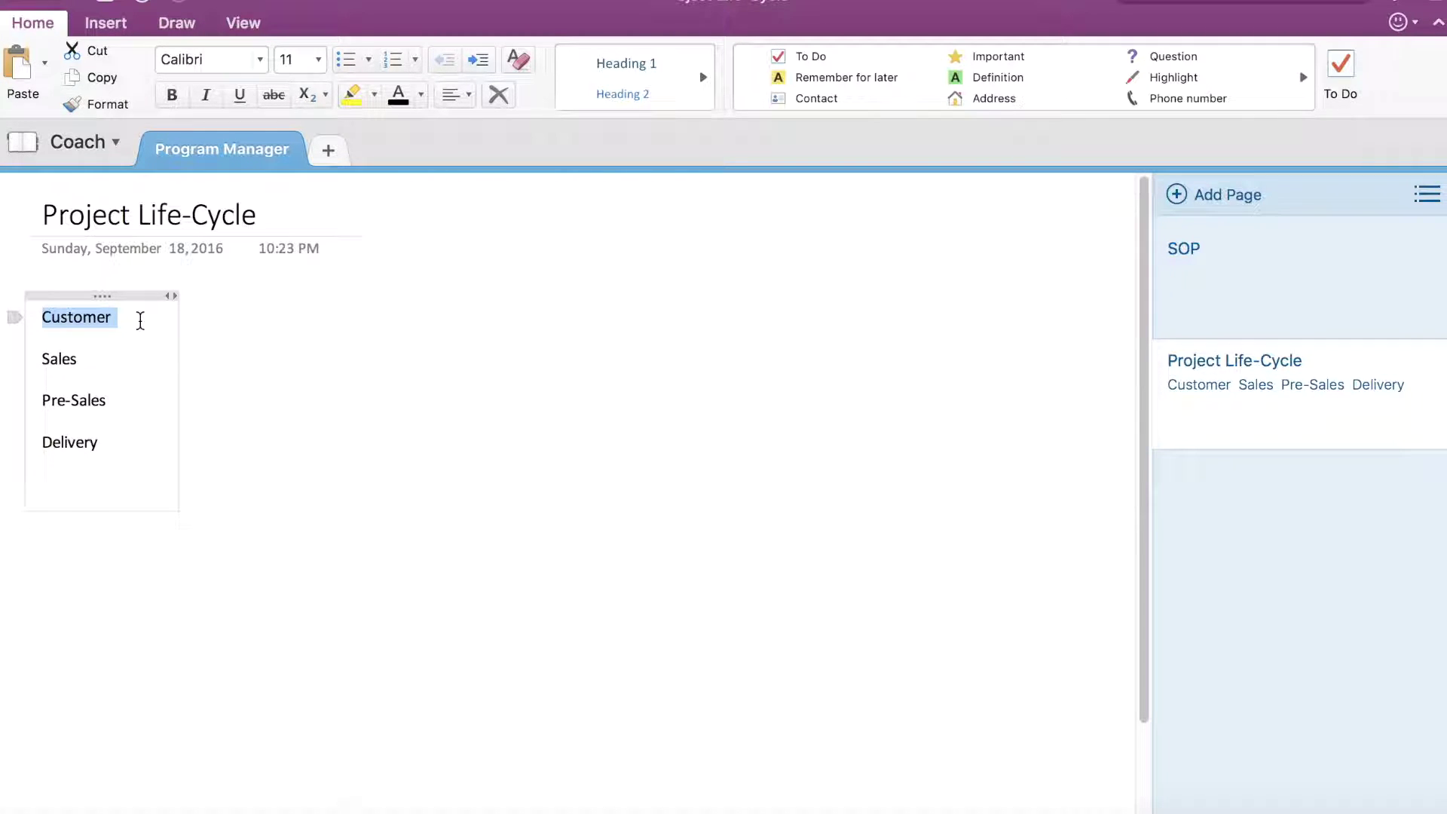
pyautogui.click(42, 315)
pyautogui.click(65, 337)
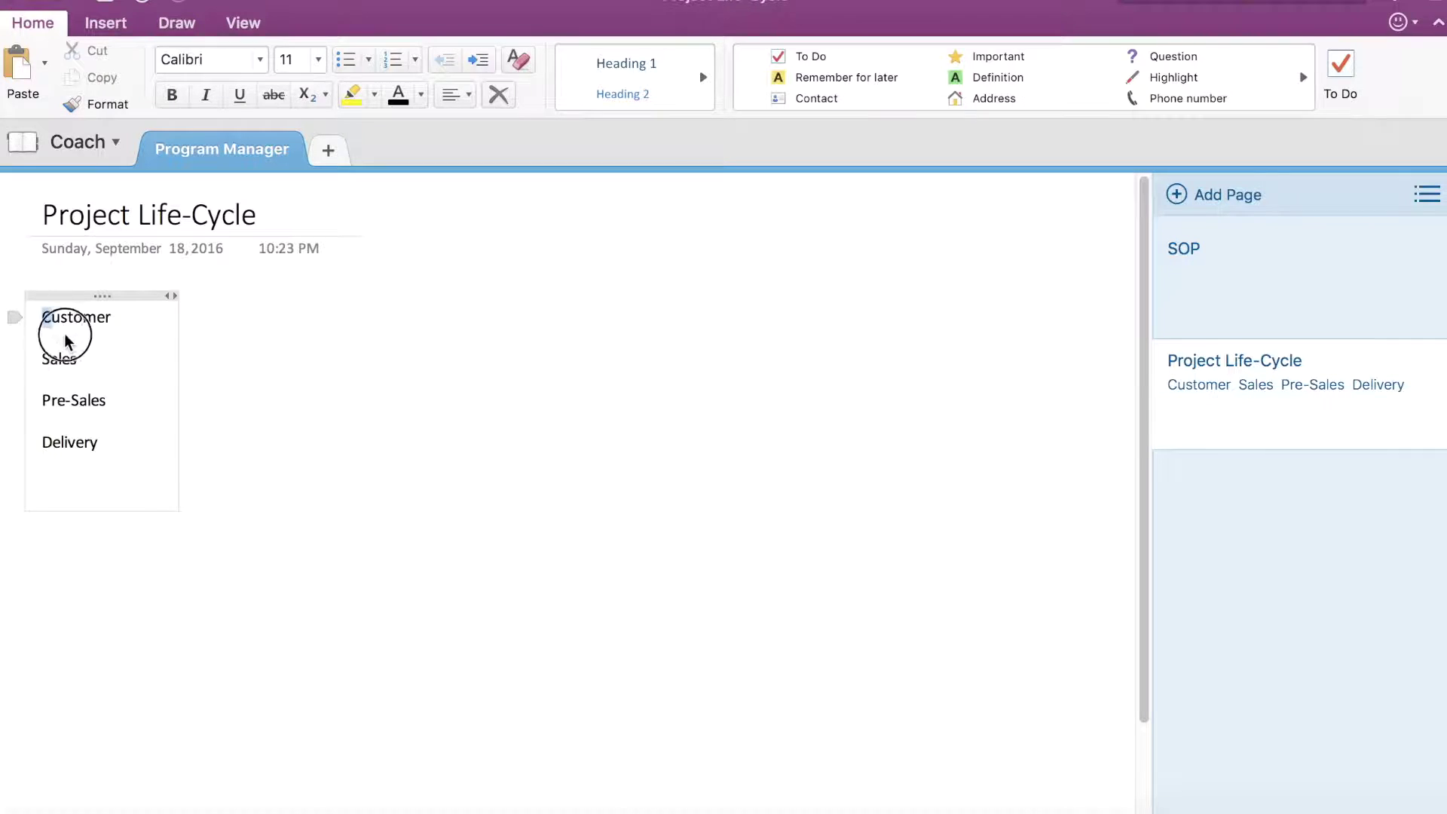
pyautogui.keyDown('shift'); pyautogui.click(88, 364); pyautogui.keyUp('shift')
pyautogui.click(89, 366)
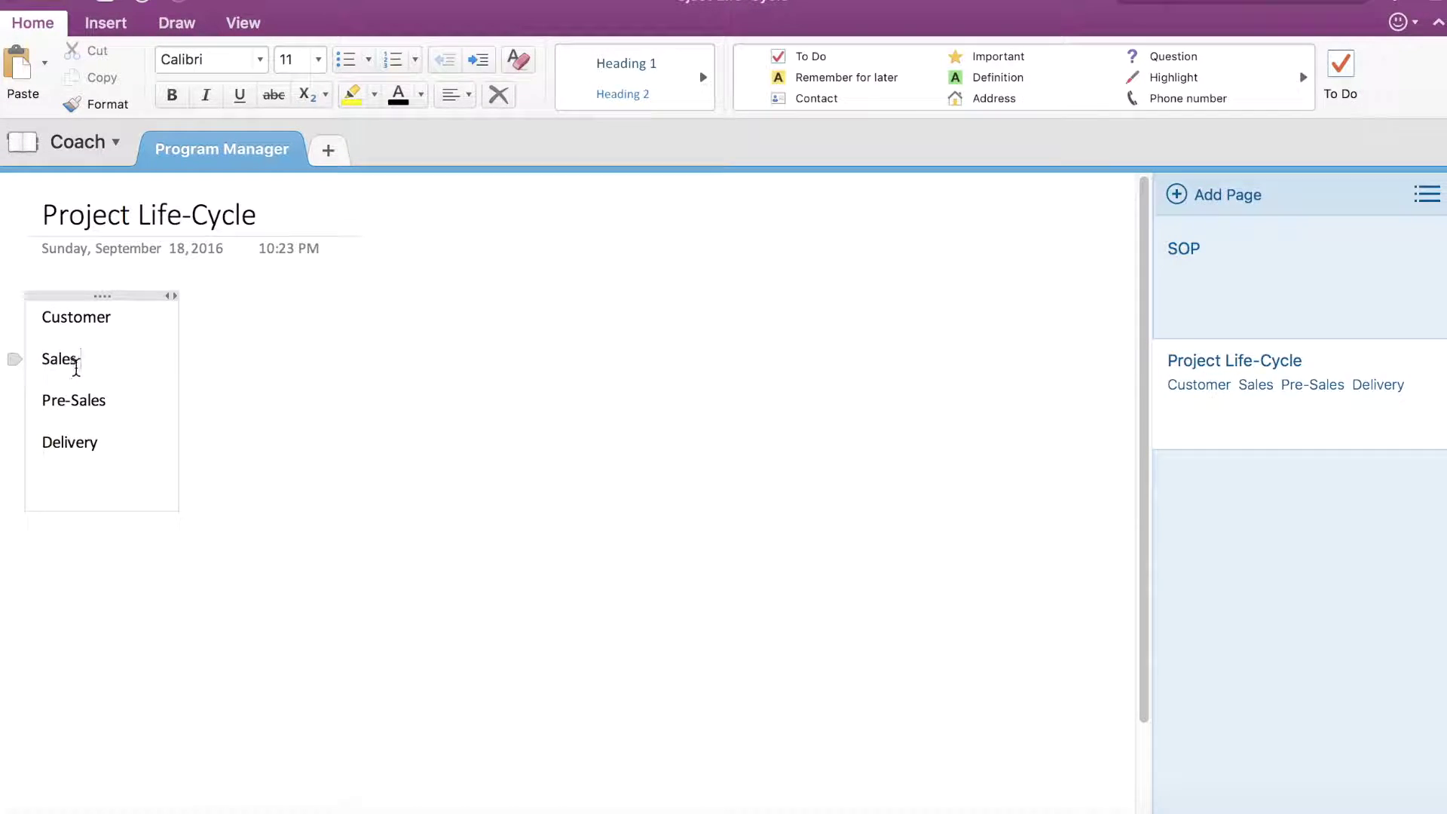
pyautogui.click(92, 356)
# - After Pre-Sales, add '= Sales, Program Manager, Technical team, Subject Matter experts, Architects.' with the stray bracket removed
pyautogui.moveTo(92, 355); pyautogui.dragTo(113, 313)
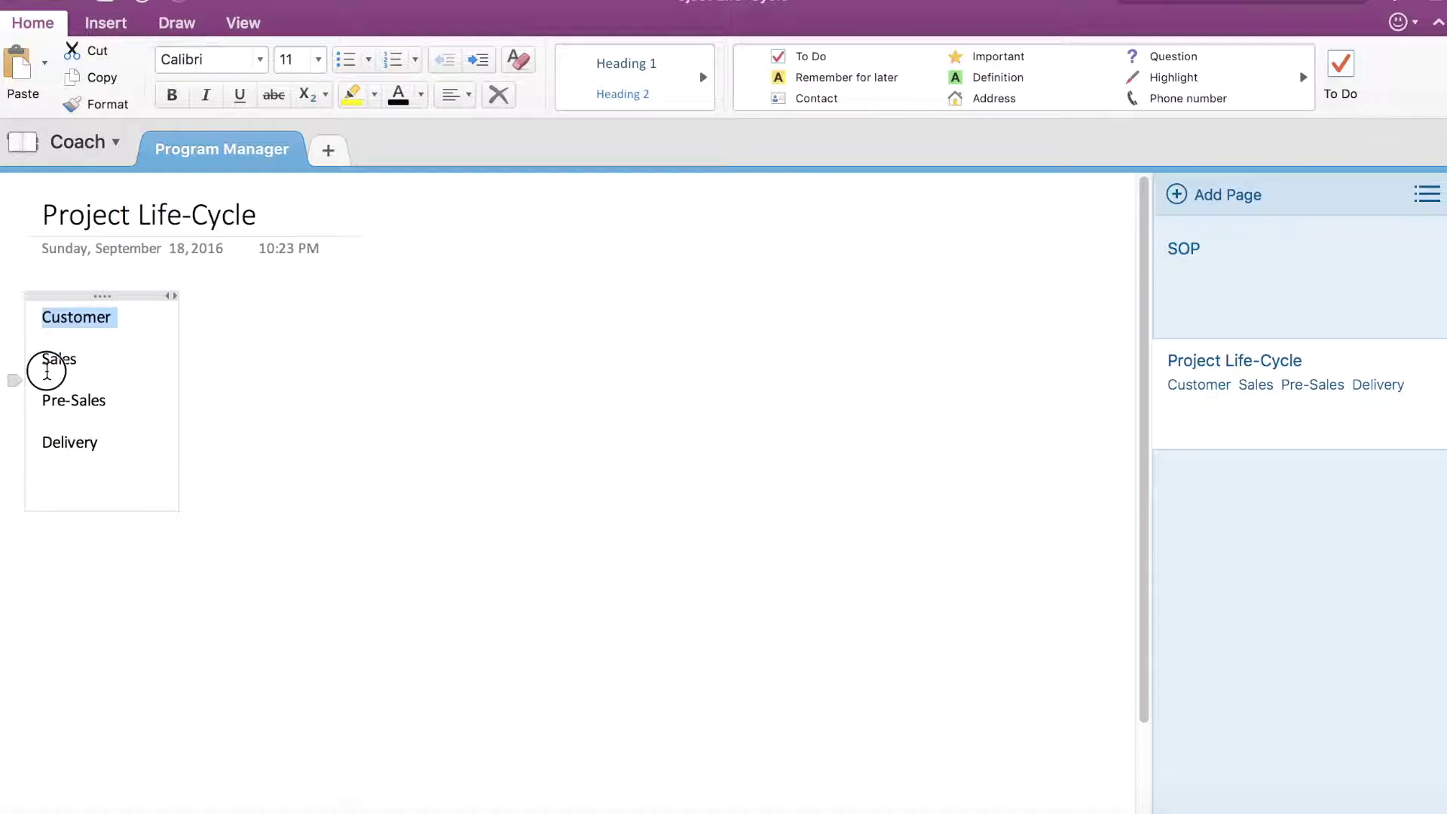
pyautogui.moveTo(85, 361); pyautogui.dragTo(121, 406)
pyautogui.click(39, 404)
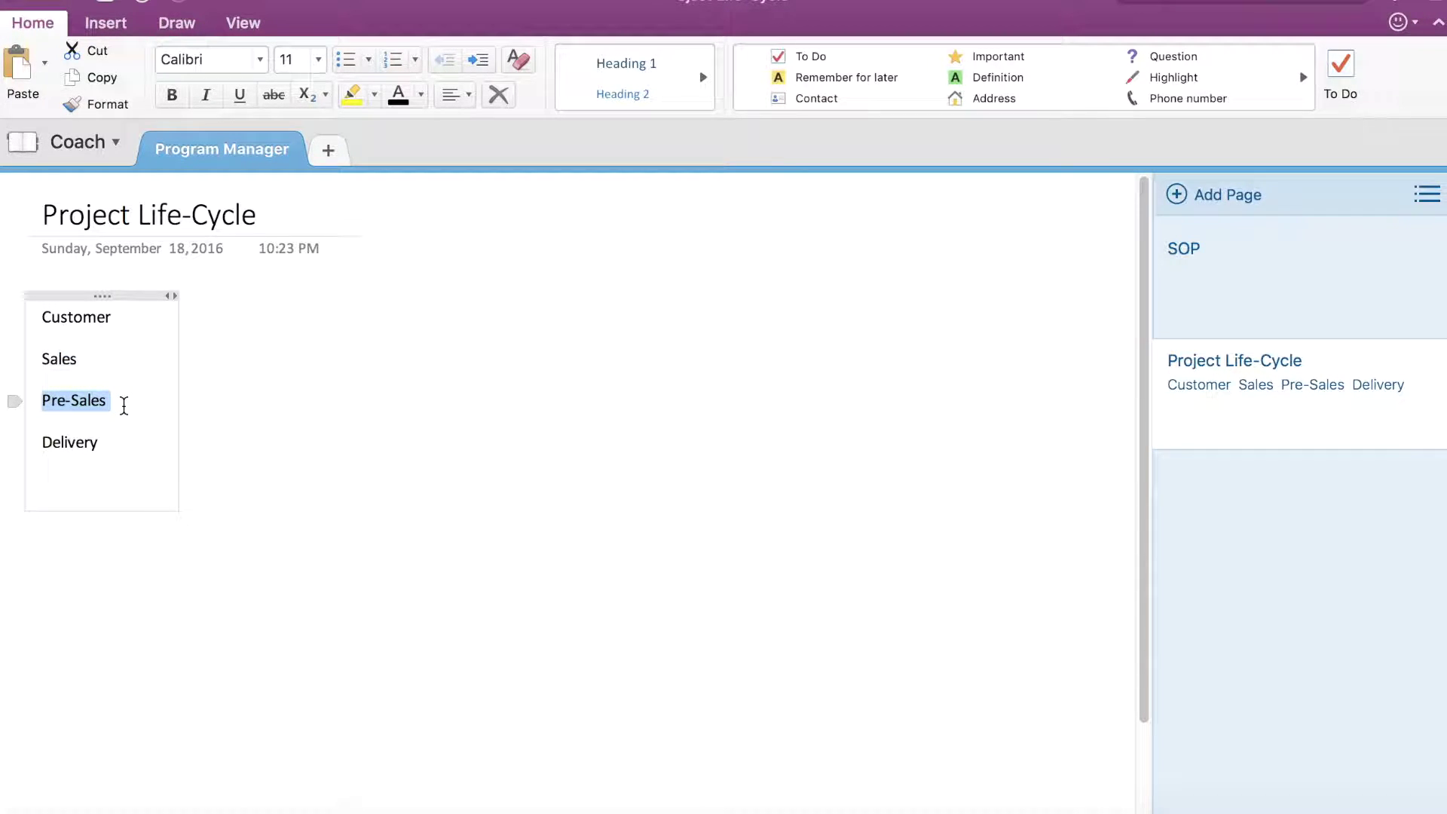
pyautogui.click(124, 406)
pyautogui.write('=')
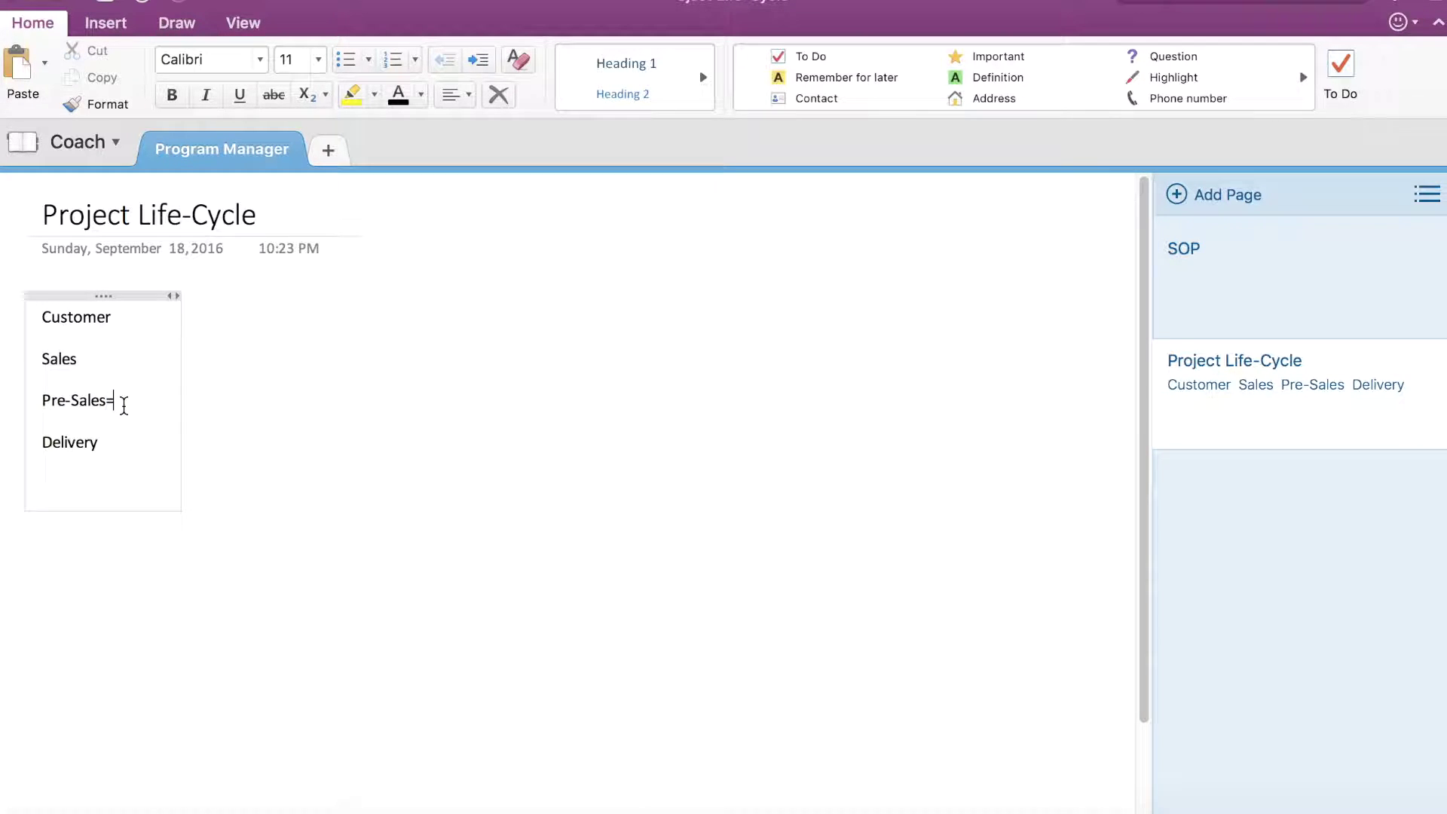
pyautogui.write(' Sales,')
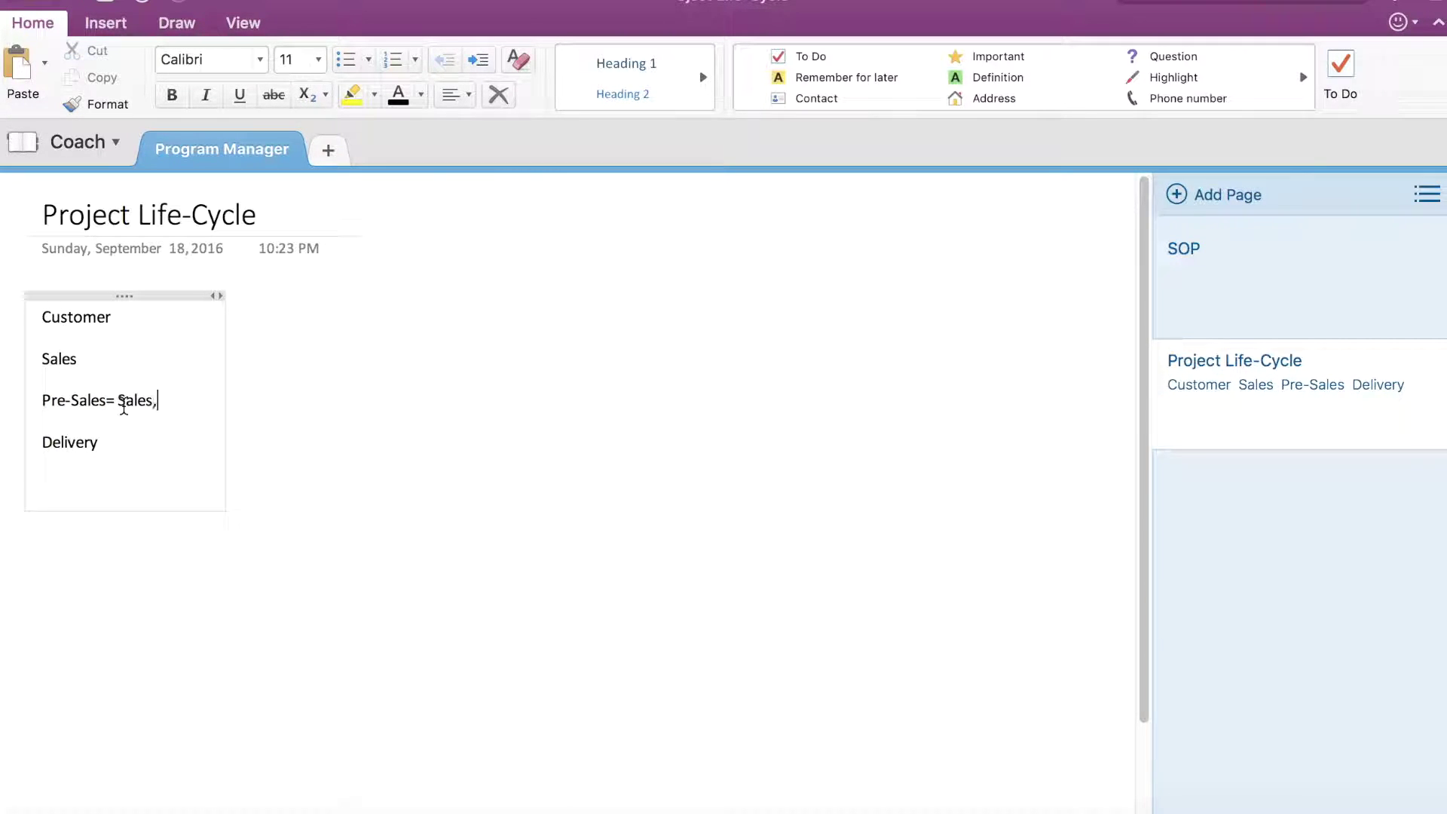
pyautogui.write(' Progra')
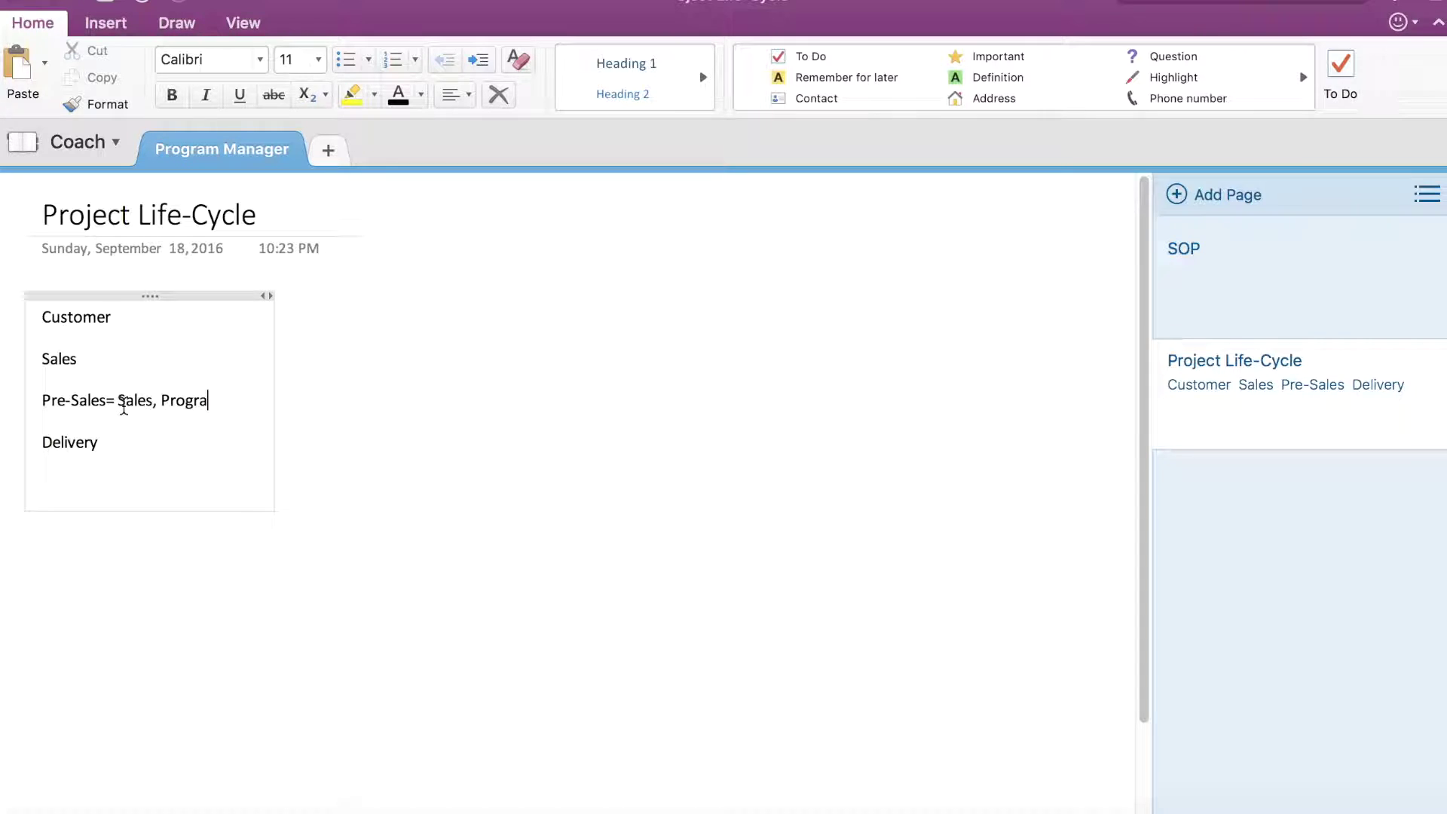
pyautogui.write('m Manager, ')
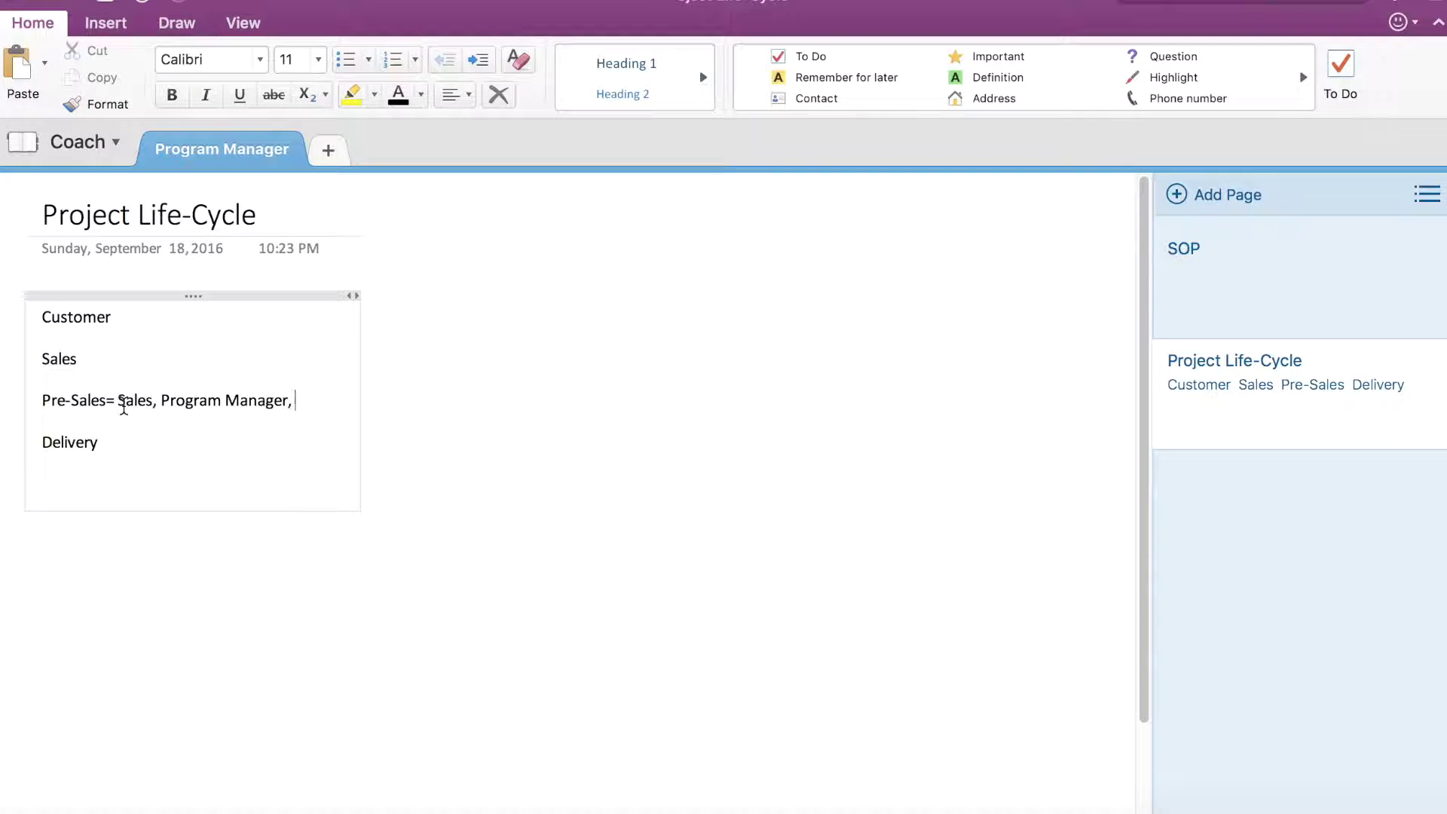
pyautogui.write('Tech')
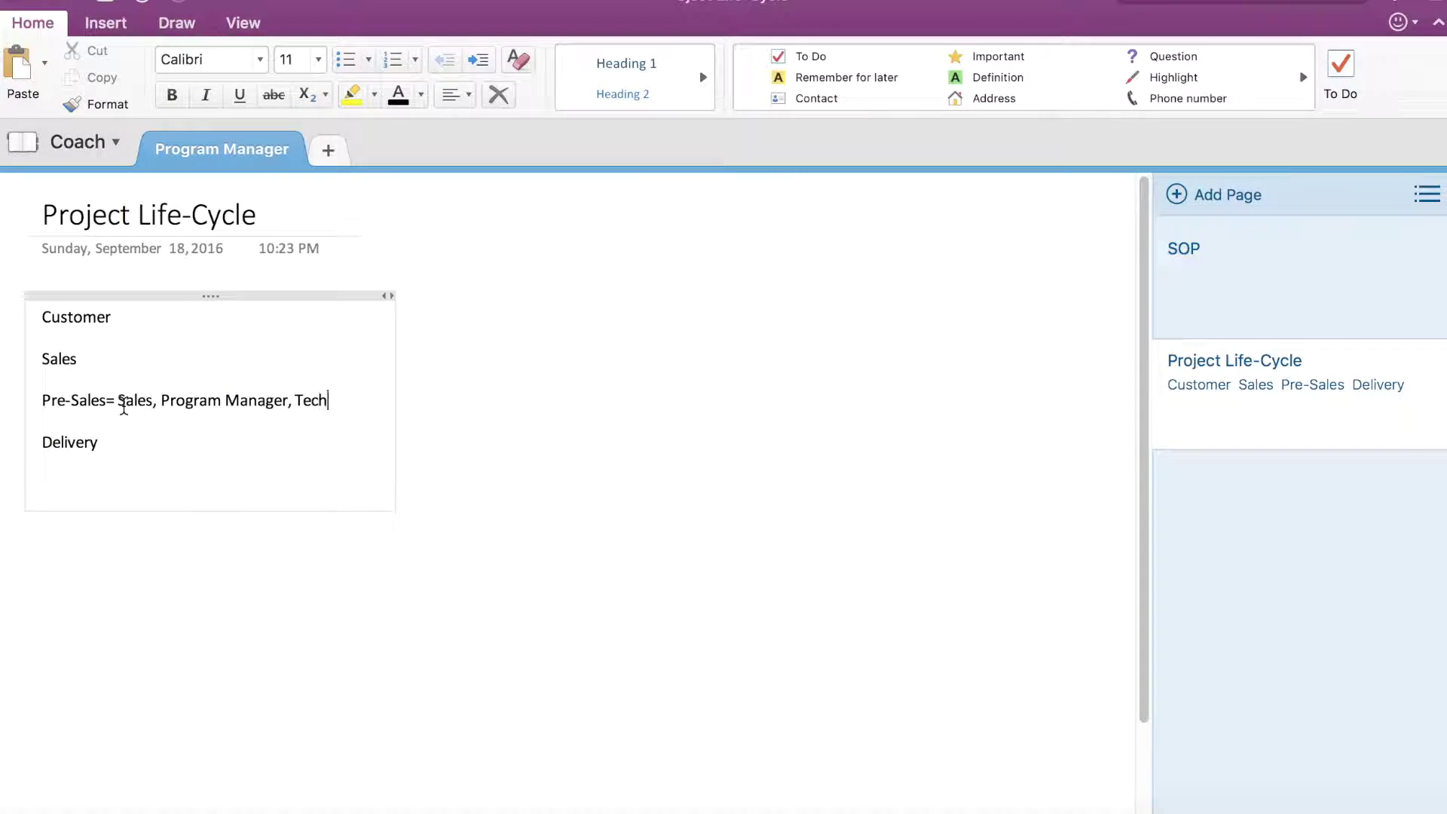
pyautogui.write('nical team, (')
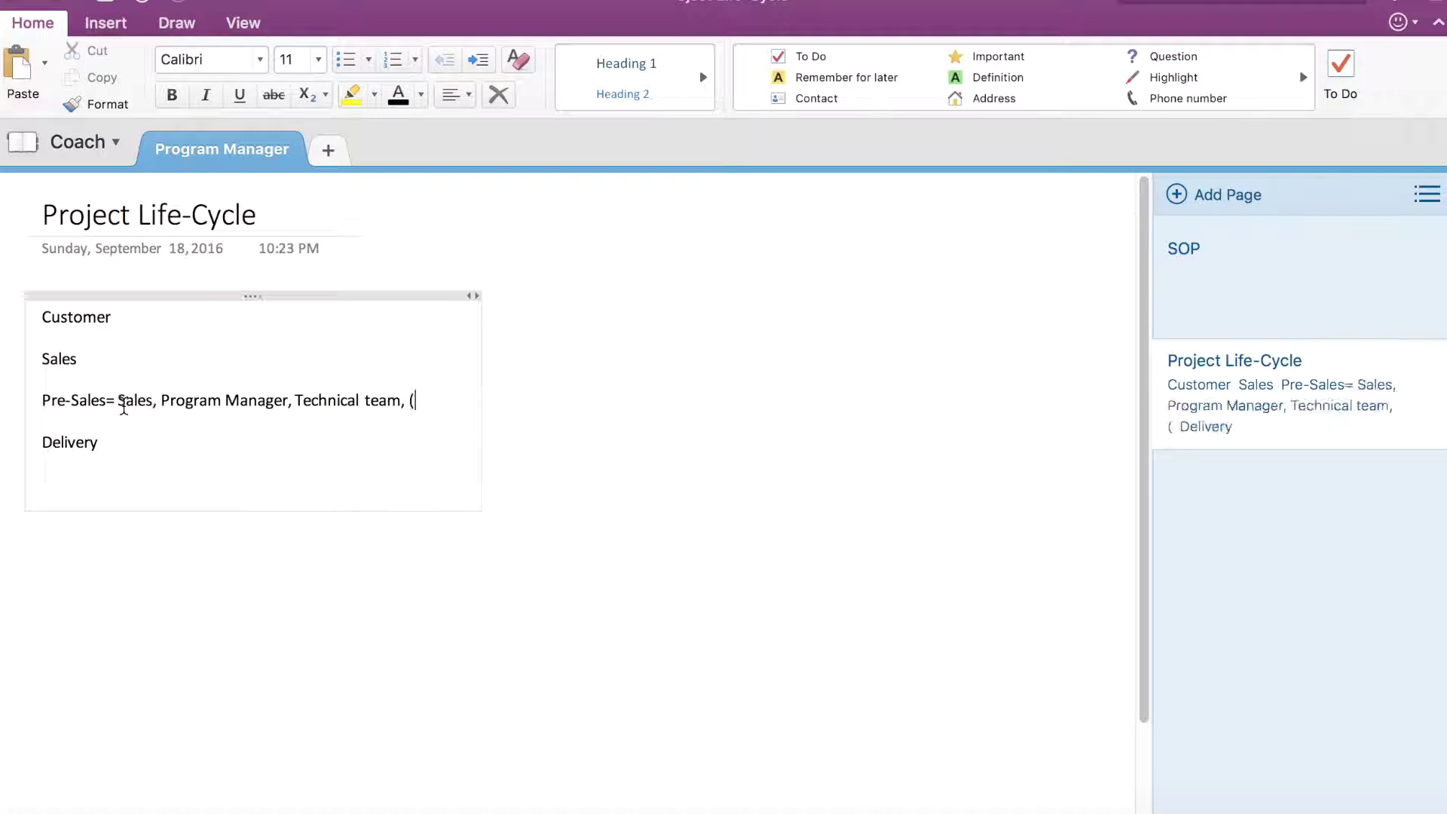
pyautogui.press('BackSpace')
pyautogui.write('Sub')
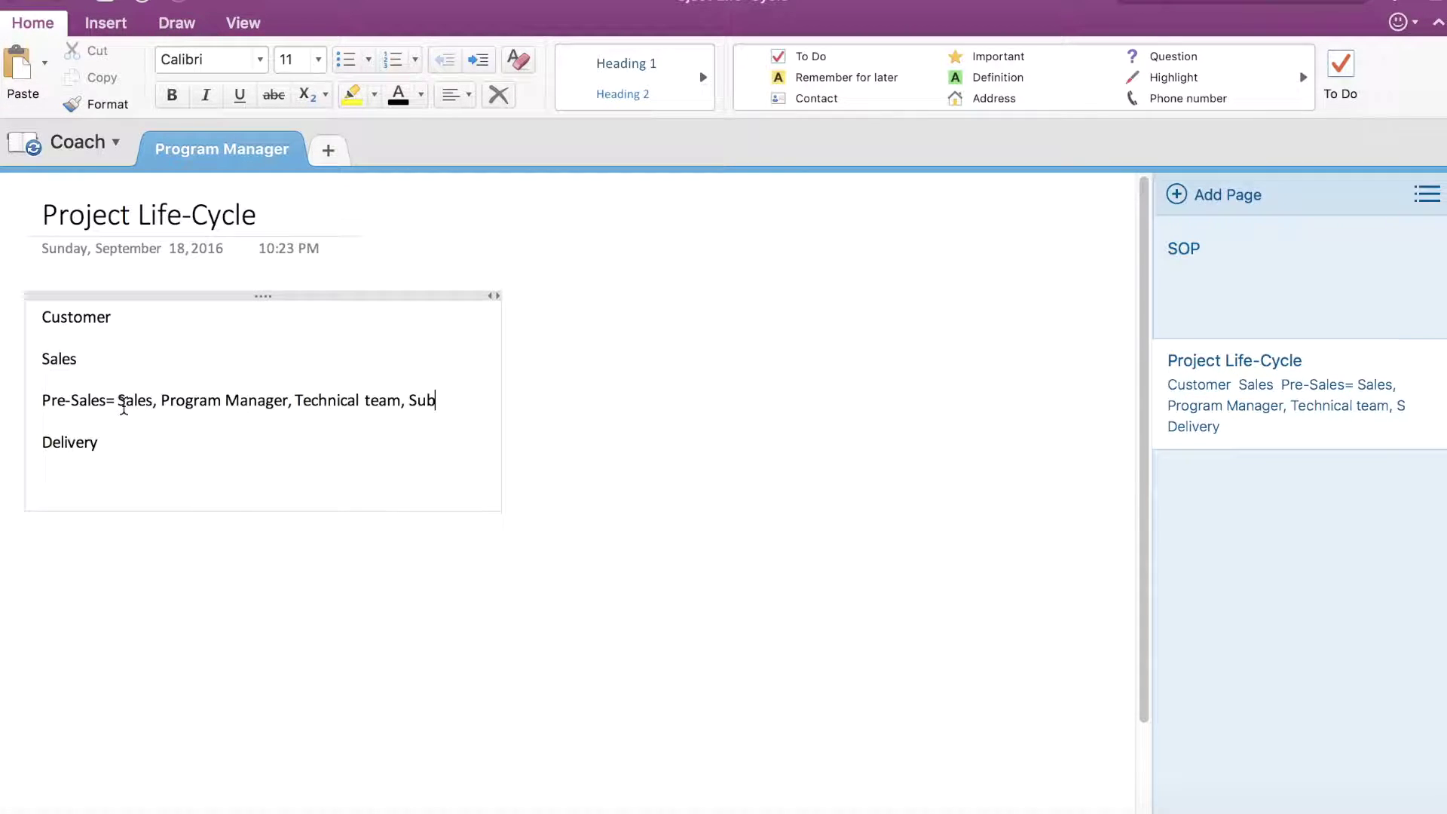
pyautogui.write('ject Matt')
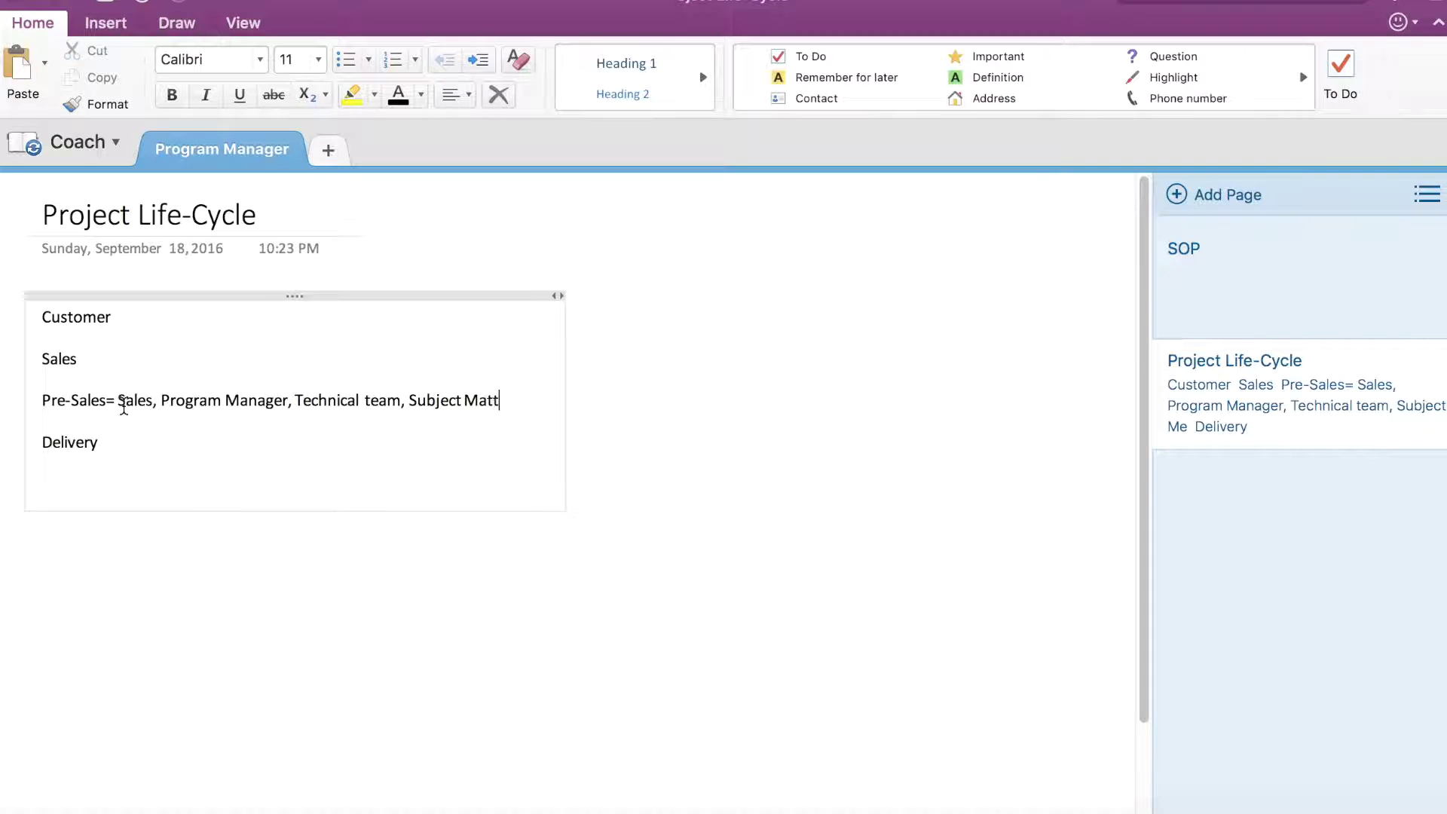
pyautogui.write('er experts, ')
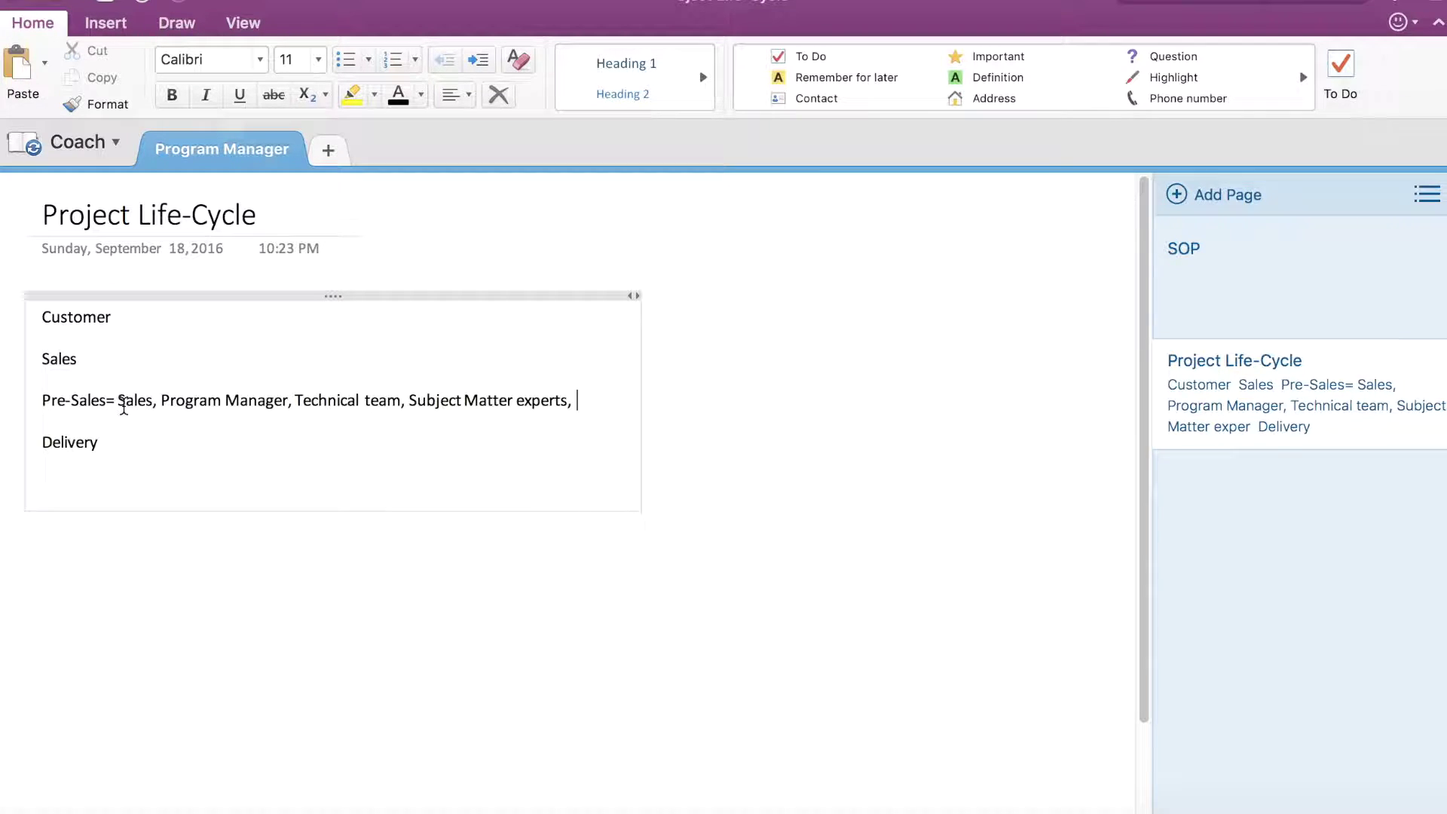
pyautogui.write('ARch')
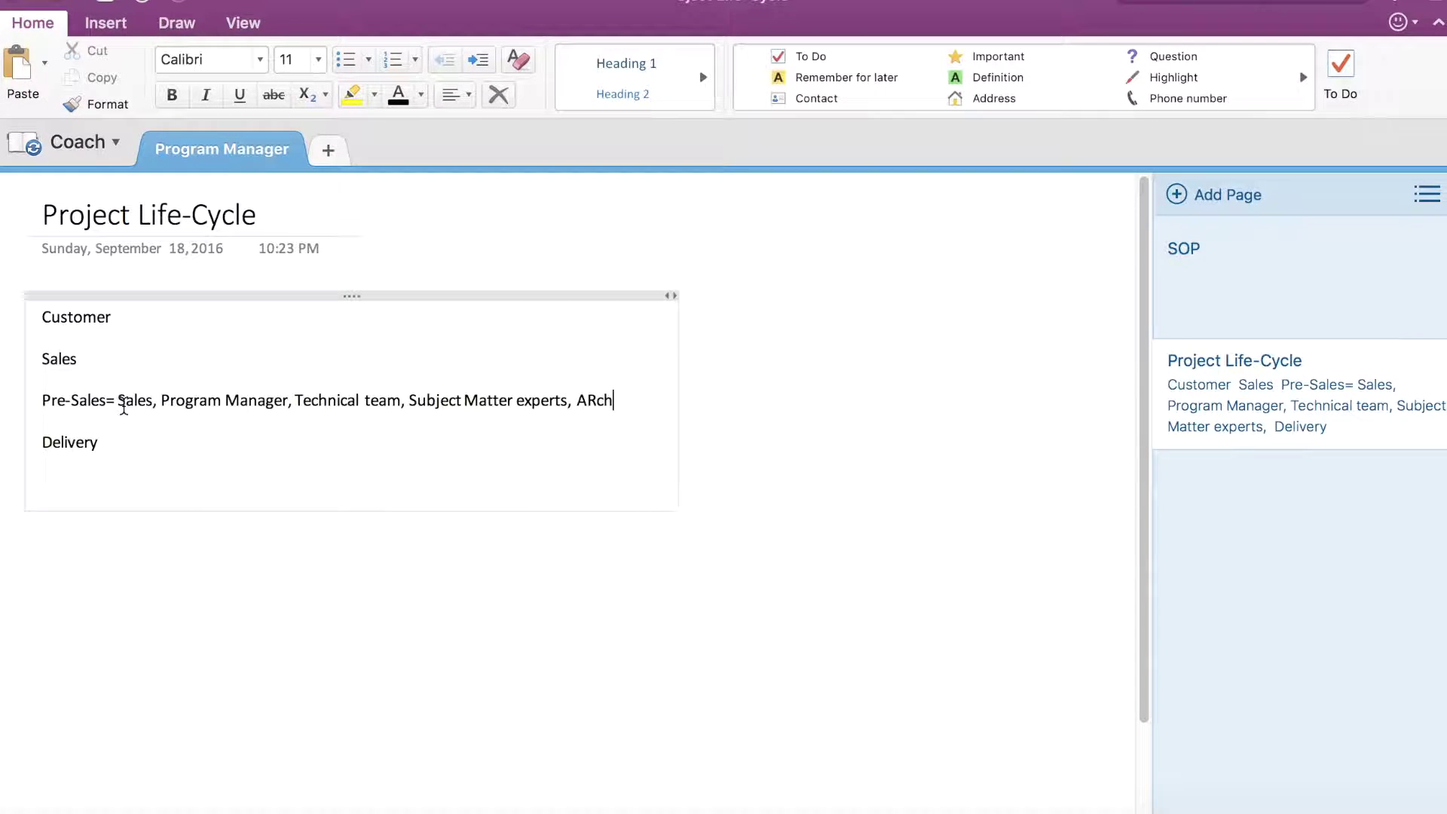
pyautogui.write('itects.')
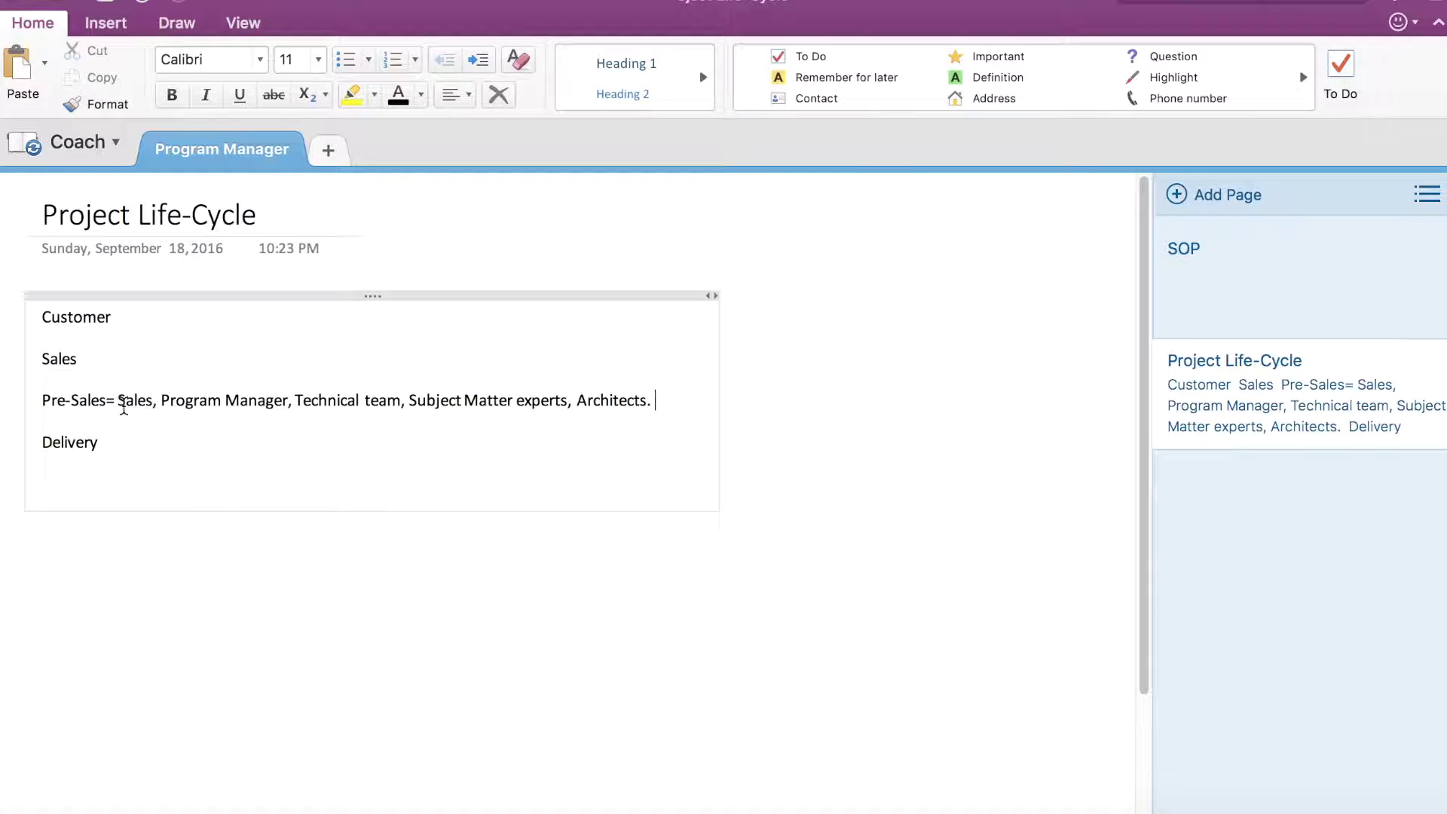
pyautogui.moveTo(654, 400); pyautogui.dragTo(293, 399)
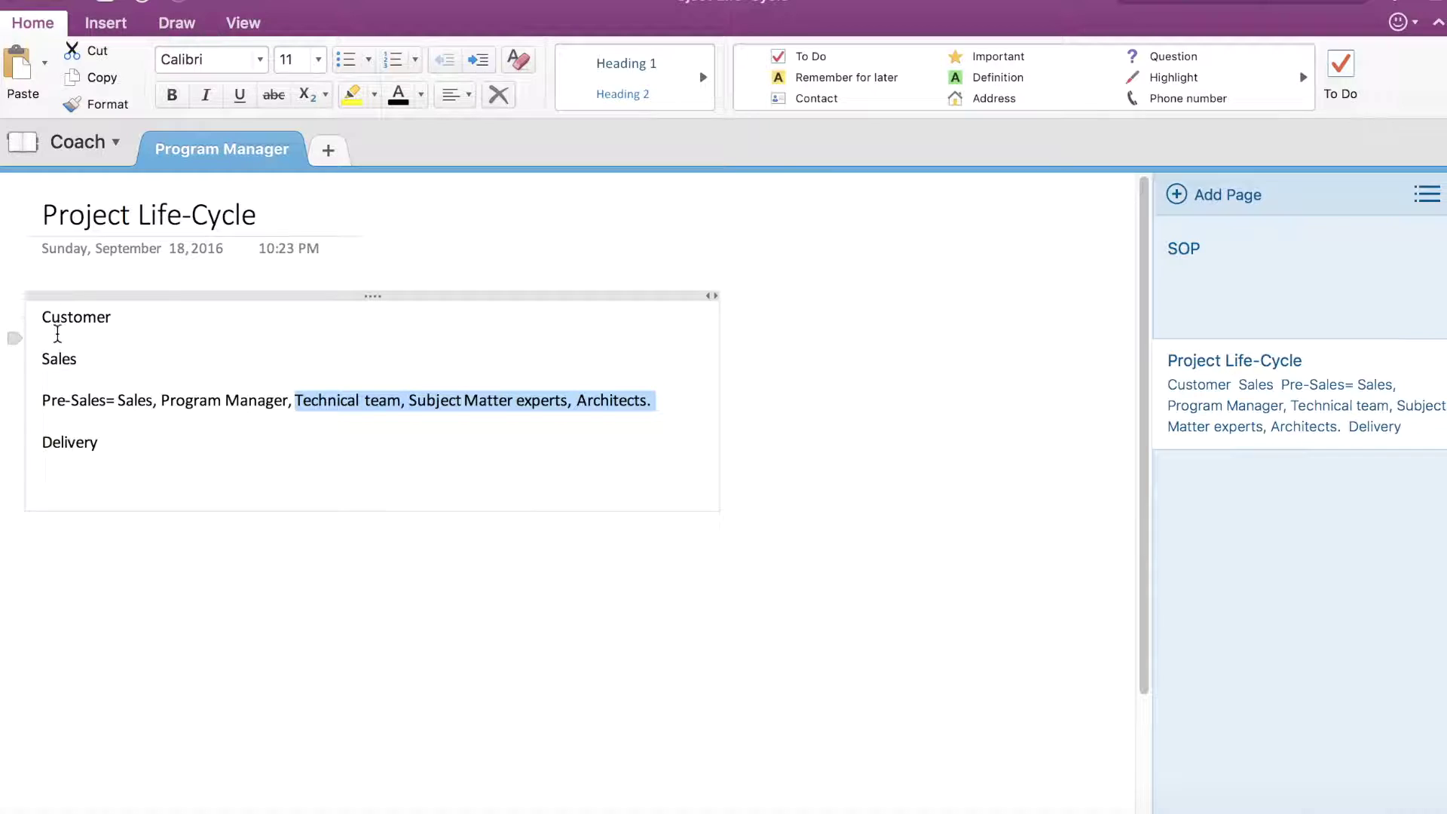
# - Highlight Delivery, then open PowerPoint's Order-Close High Level Process Flow slide and present it full screen
pyautogui.moveTo(45, 443); pyautogui.dragTo(129, 452)
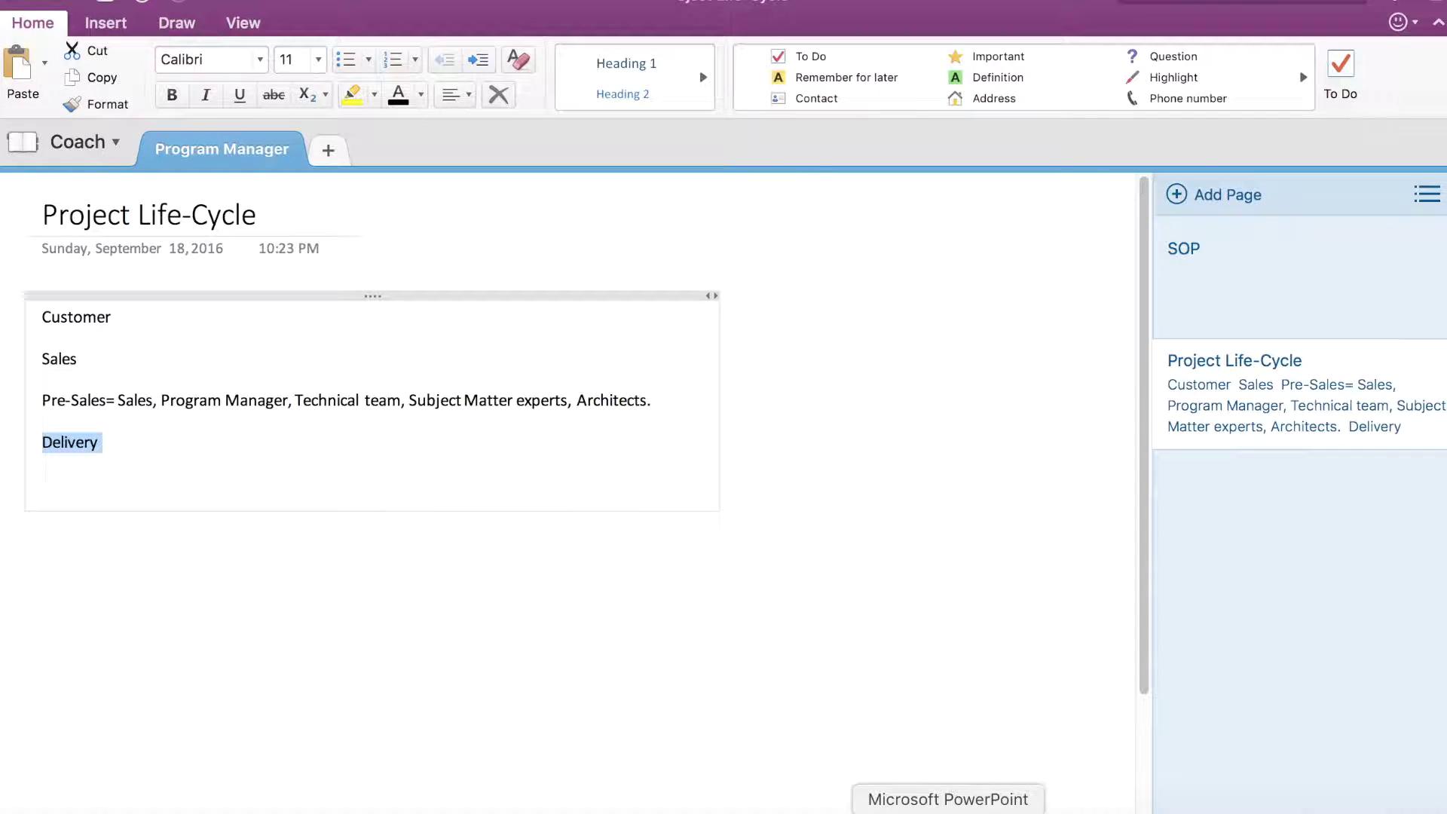
pyautogui.click(948, 811)
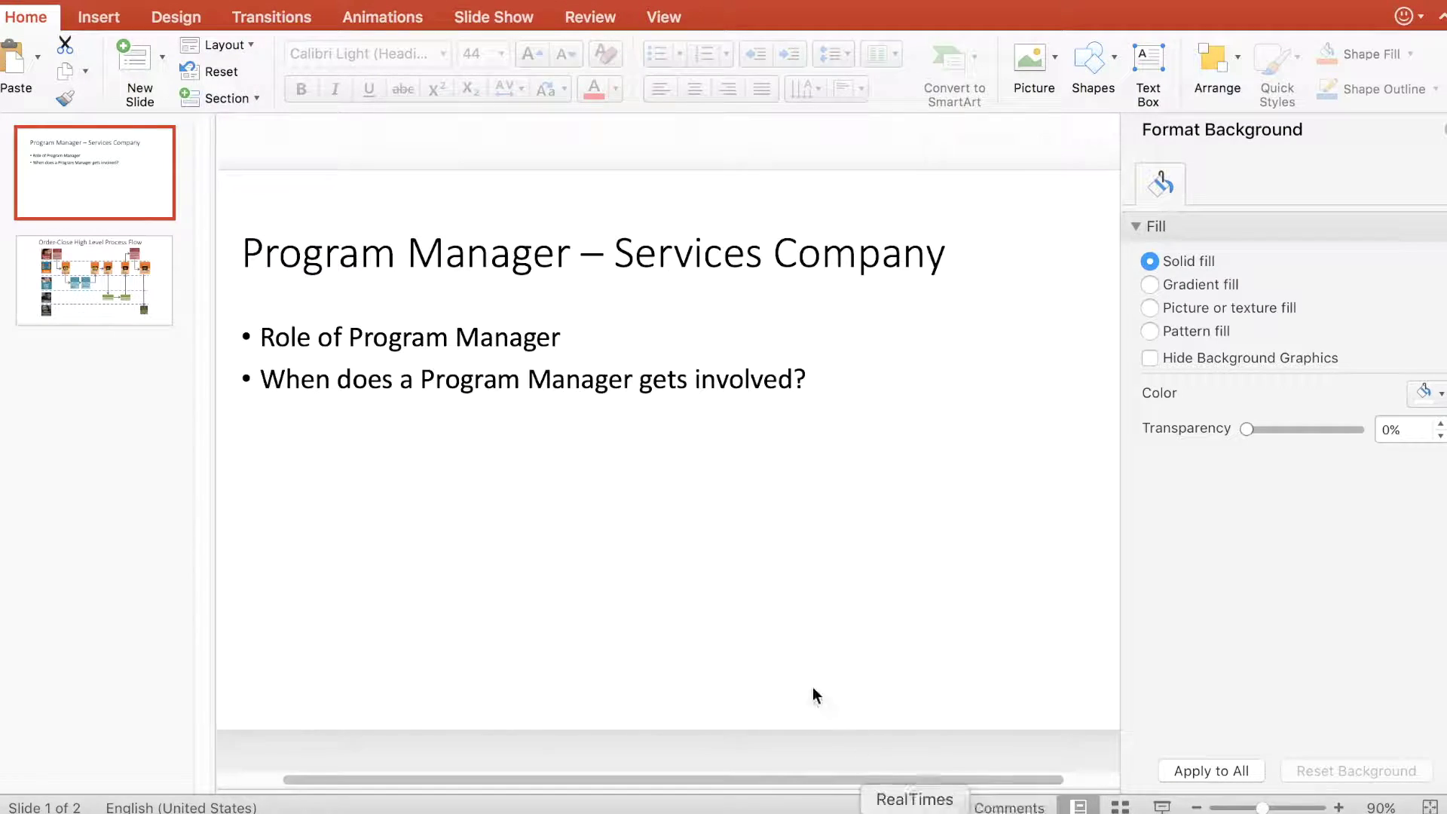
pyautogui.click(110, 293)
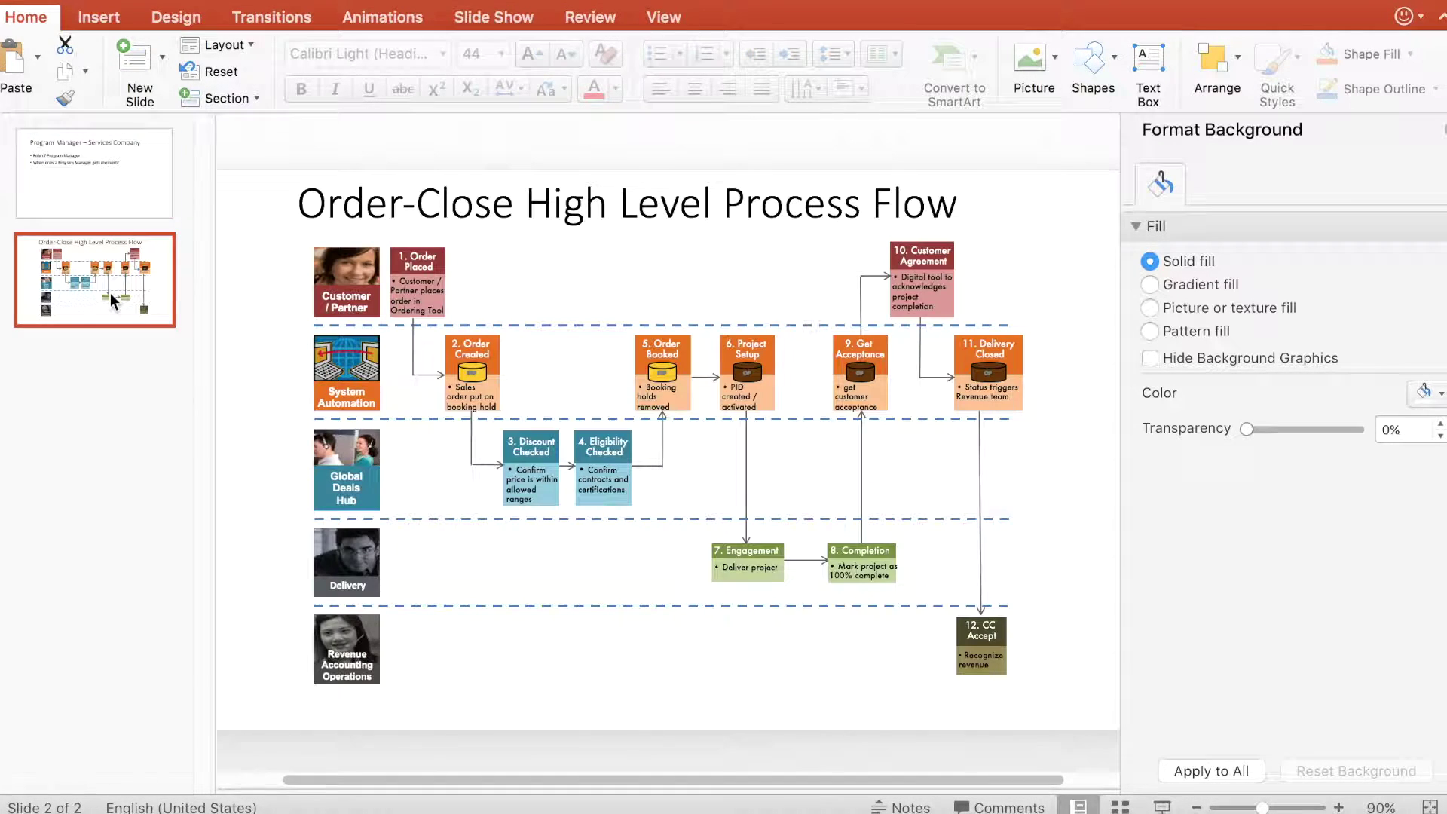
pyautogui.click(1165, 811)
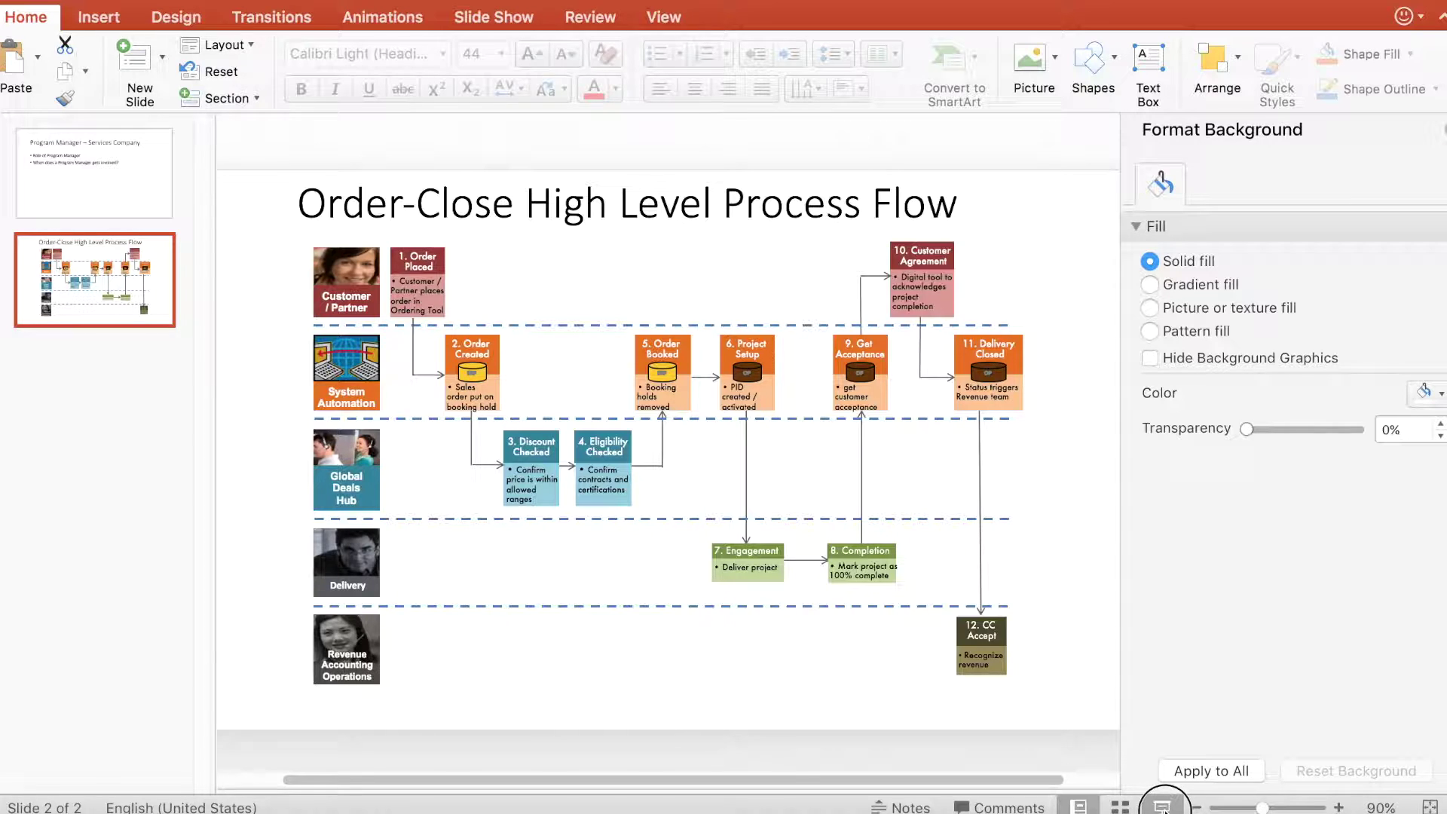